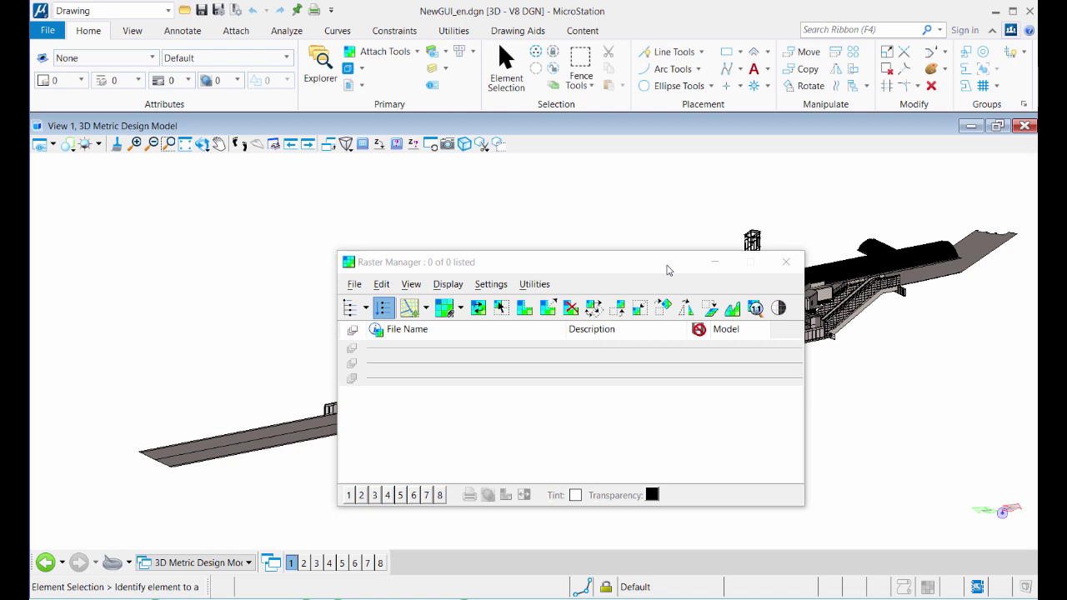
Step: Drag the floating Raster Manager onto the top docking guide so it spans the window above View 1
drag(662, 269, 638, 252)
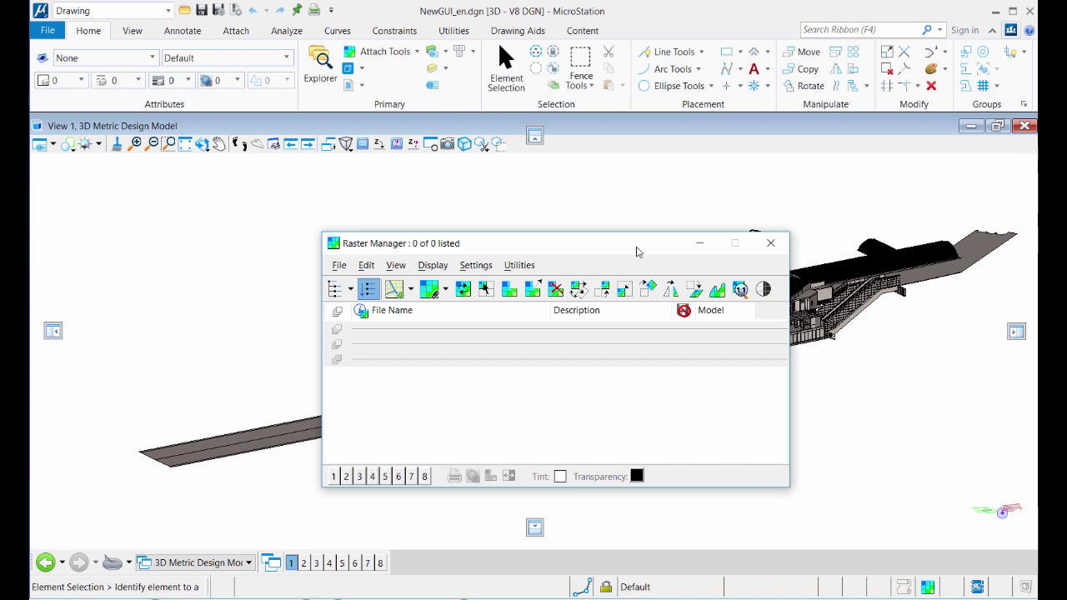
drag(637, 252, 469, 233)
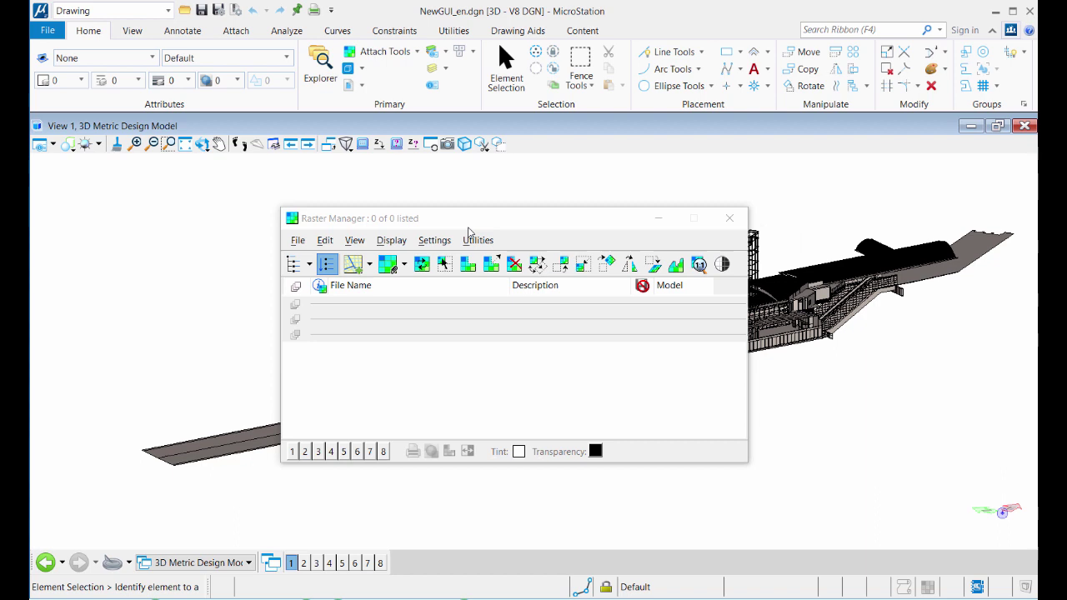
mouse_move(470, 233)
mouse_down()
mouse_move(514, 151)
mouse_move(535, 141)
mouse_up()
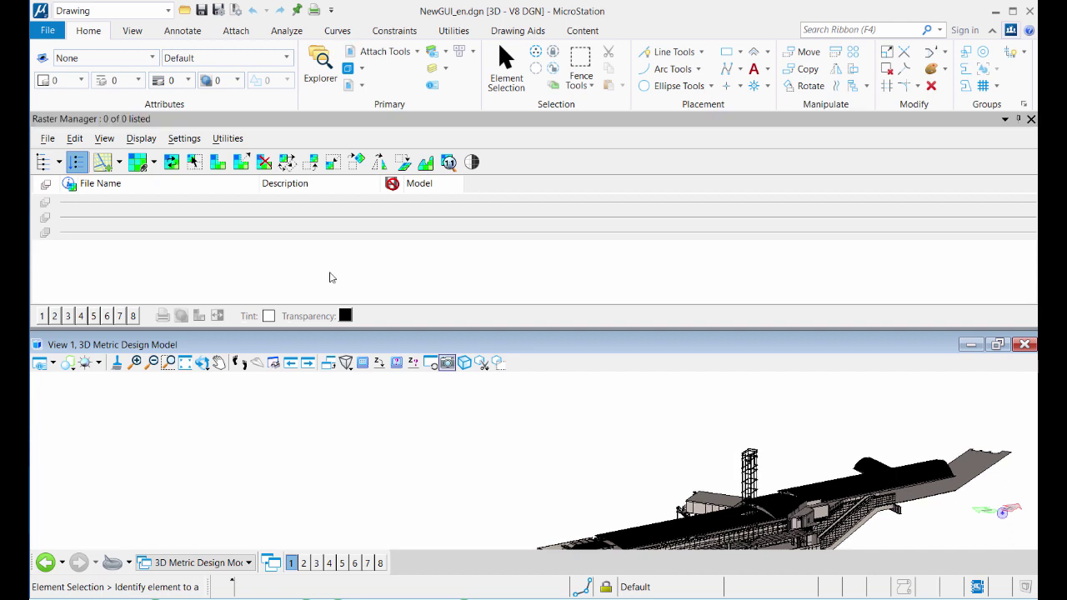
click(412, 362)
Step: Open the References list of 15 attached files and move it as a floating window over View 1
click(372, 53)
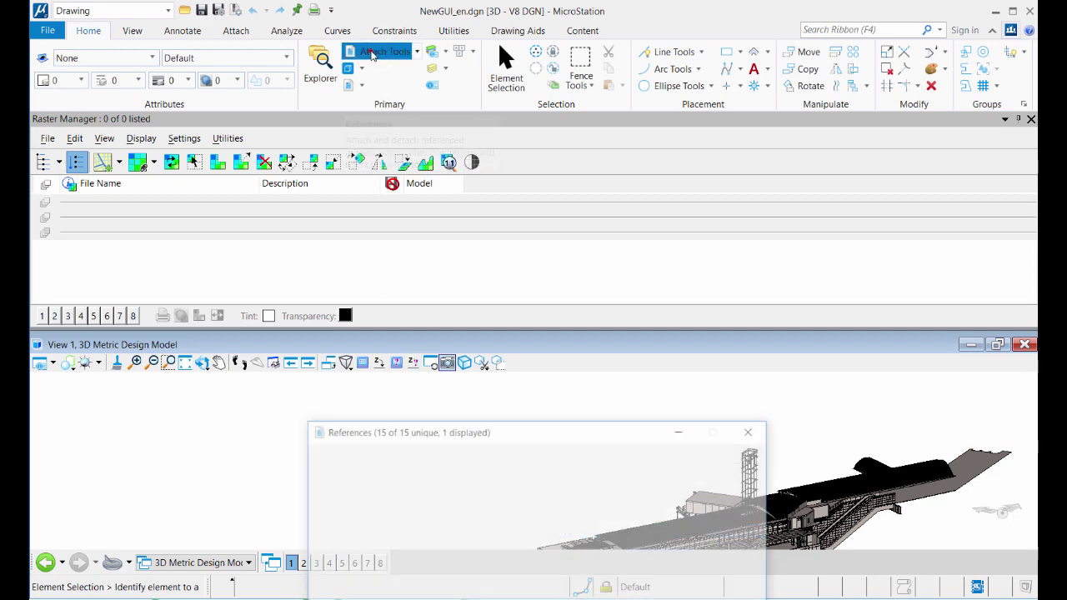
drag(515, 434, 500, 392)
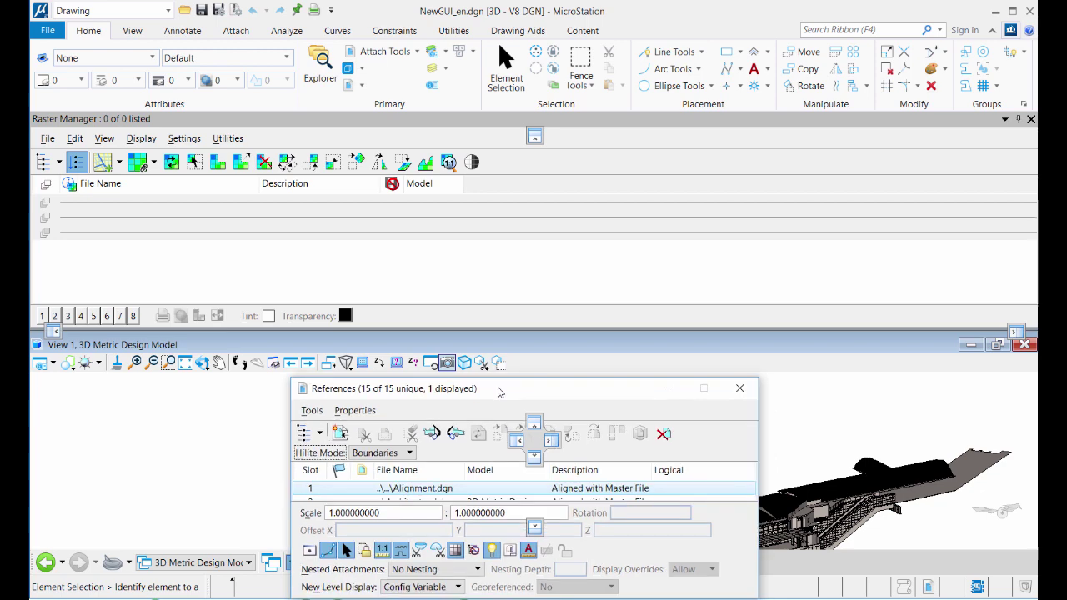
drag(499, 392, 532, 397)
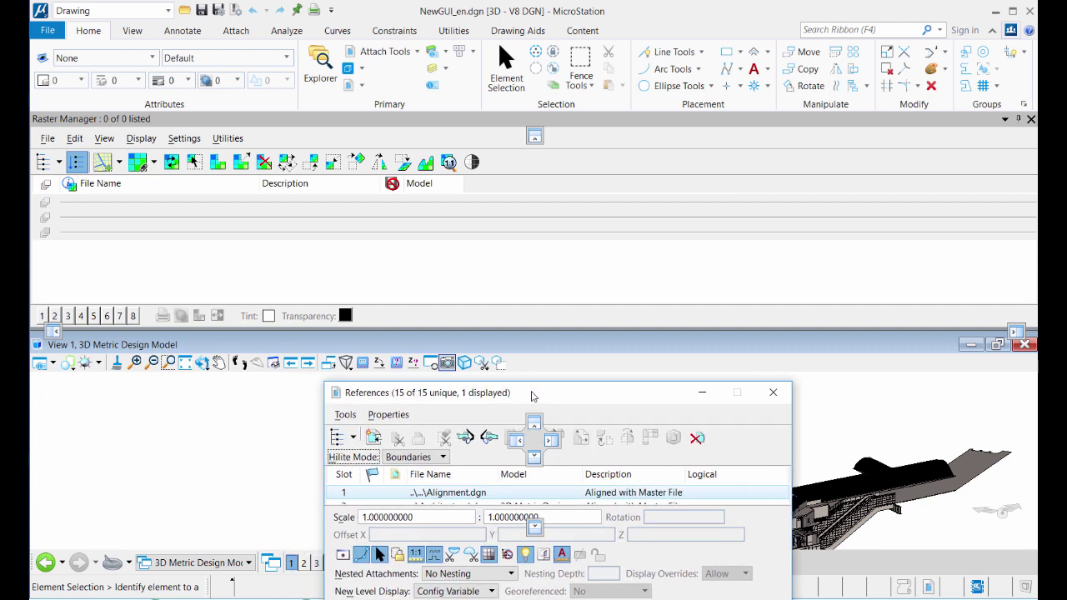
Step: Drag the References window around the model view to preview its docking positions
drag(533, 396, 535, 433)
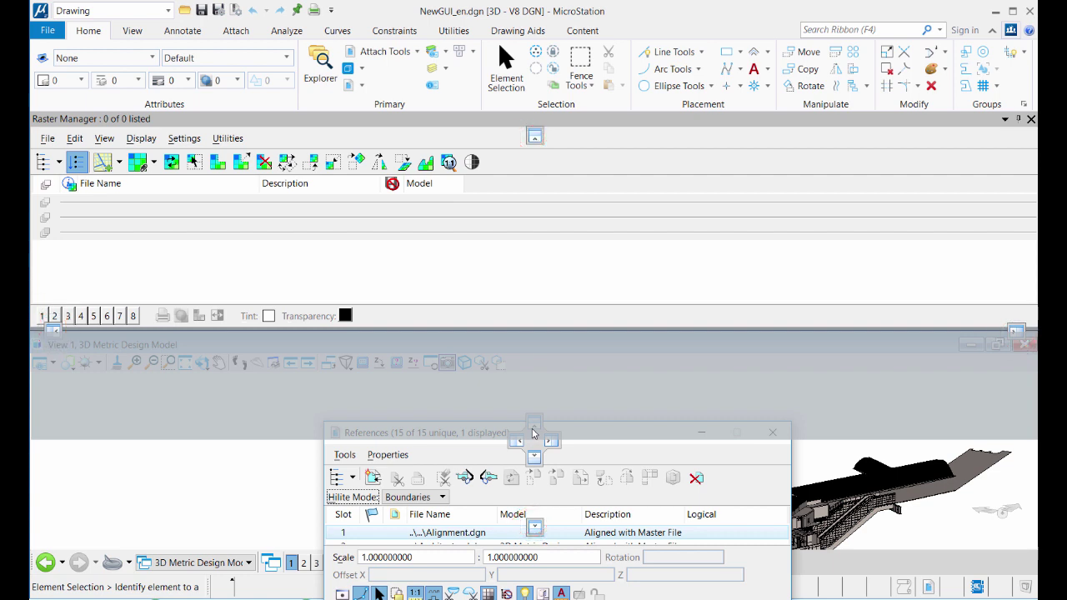
drag(535, 433, 535, 433)
drag(534, 433, 535, 433)
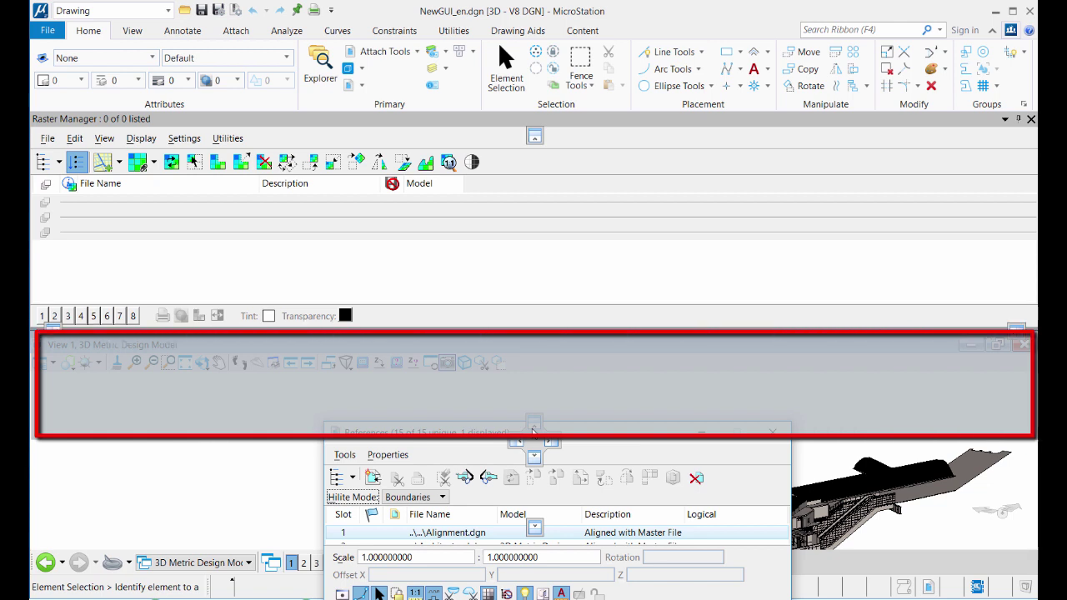
mouse_move(534, 431)
mouse_down()
mouse_move(1020, 340)
mouse_move(529, 379)
mouse_up()
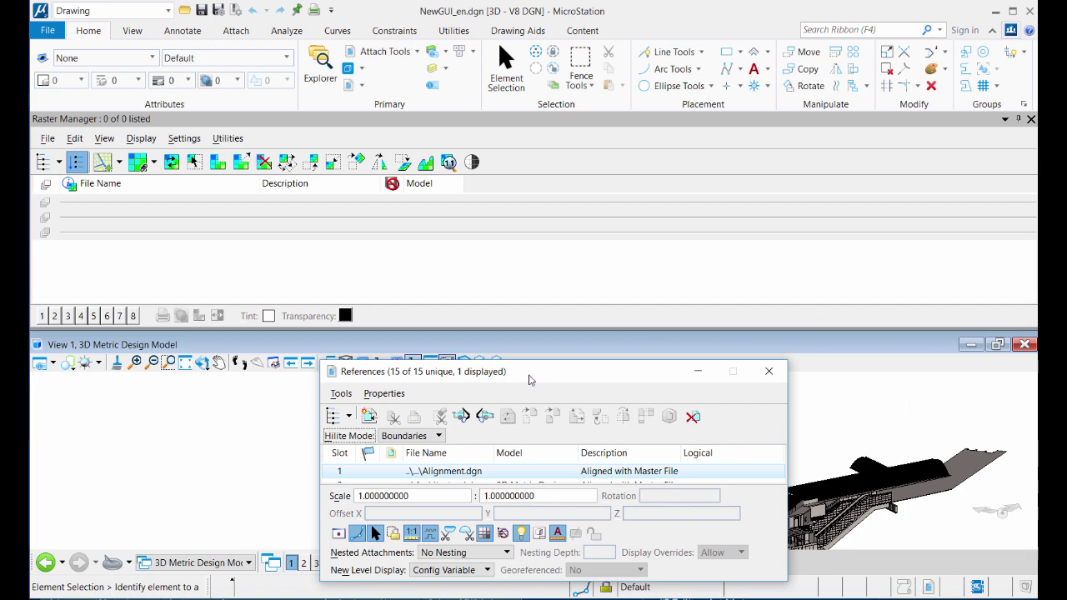
Step: Dock References full-width between the Raster Manager and View 1, then select the Raster Manager panel
drag(529, 379, 534, 422)
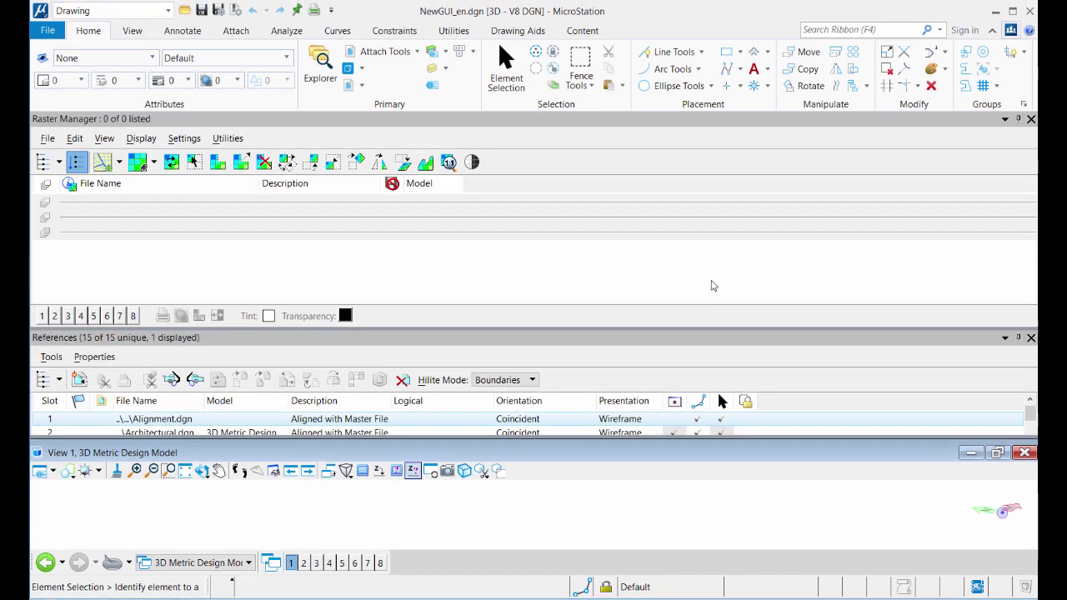
click(703, 118)
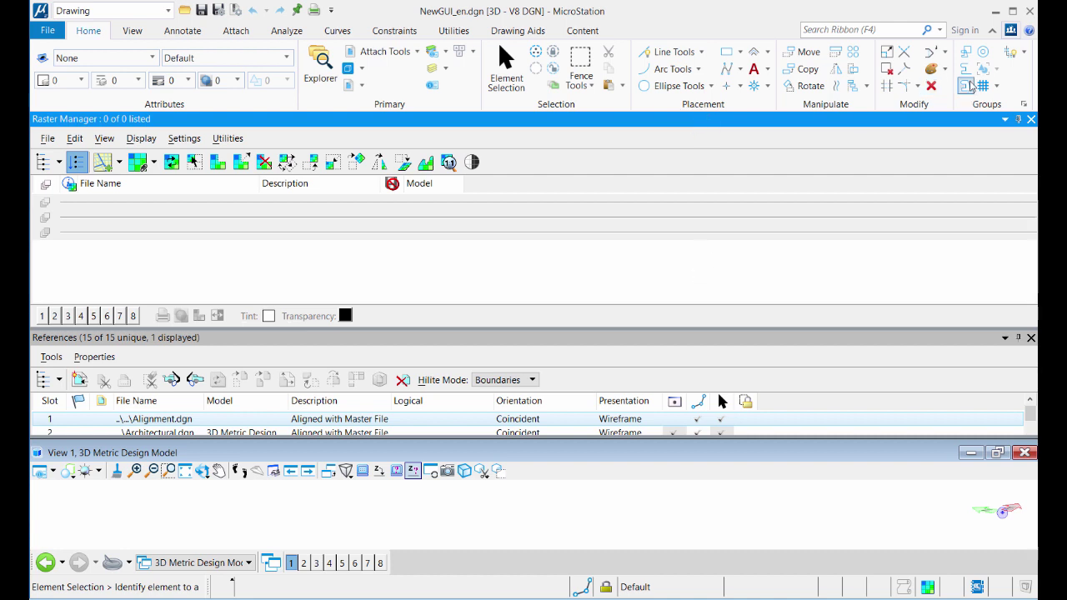
Step: Collapse the Raster Manager to a tab, re-pin it, and drag it below References
click(1017, 122)
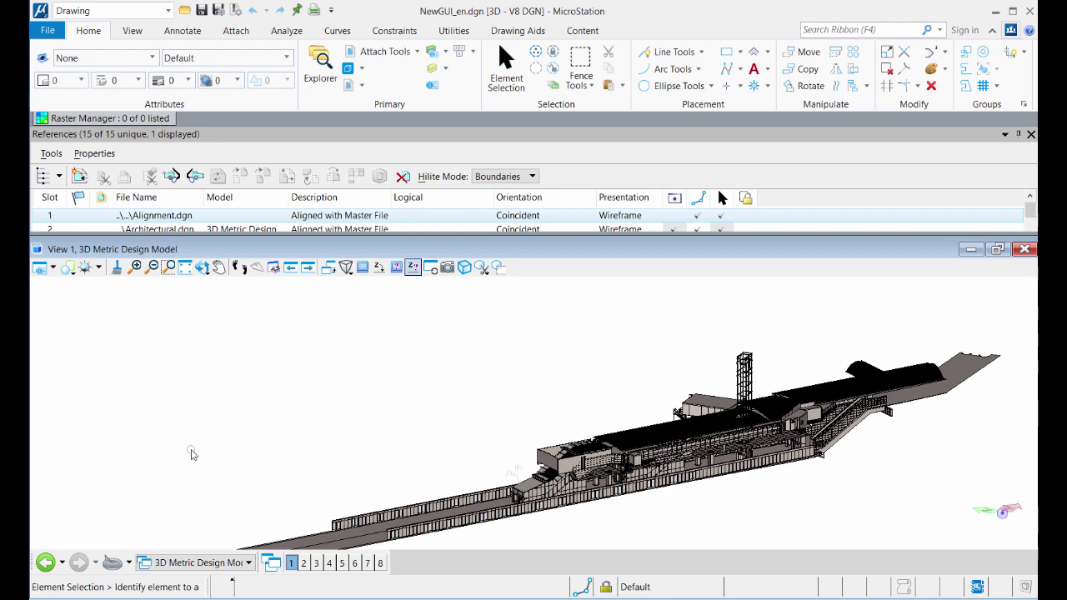
click(140, 119)
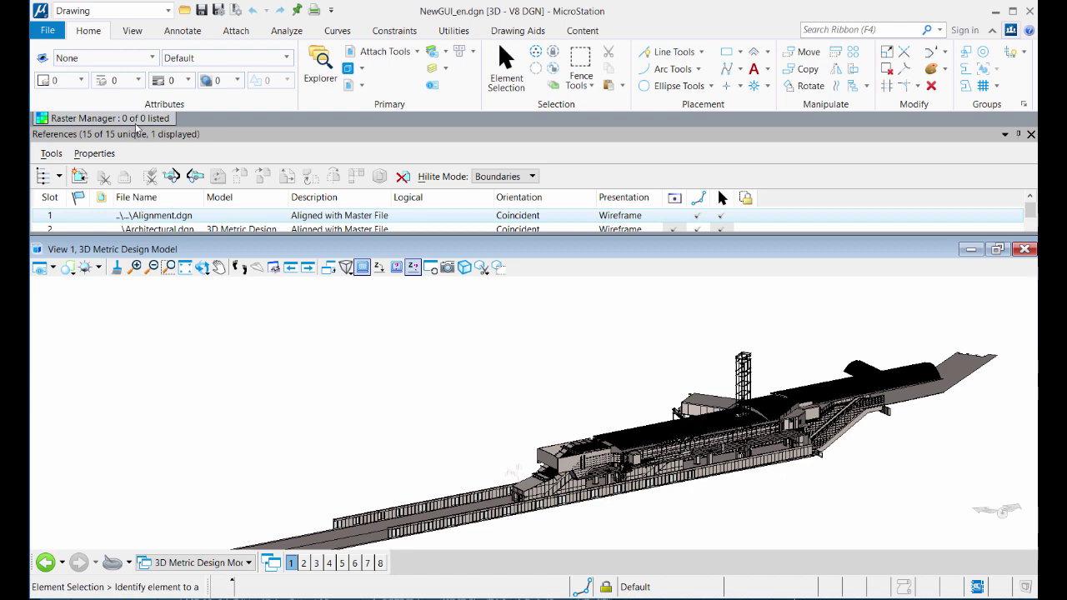
click(133, 118)
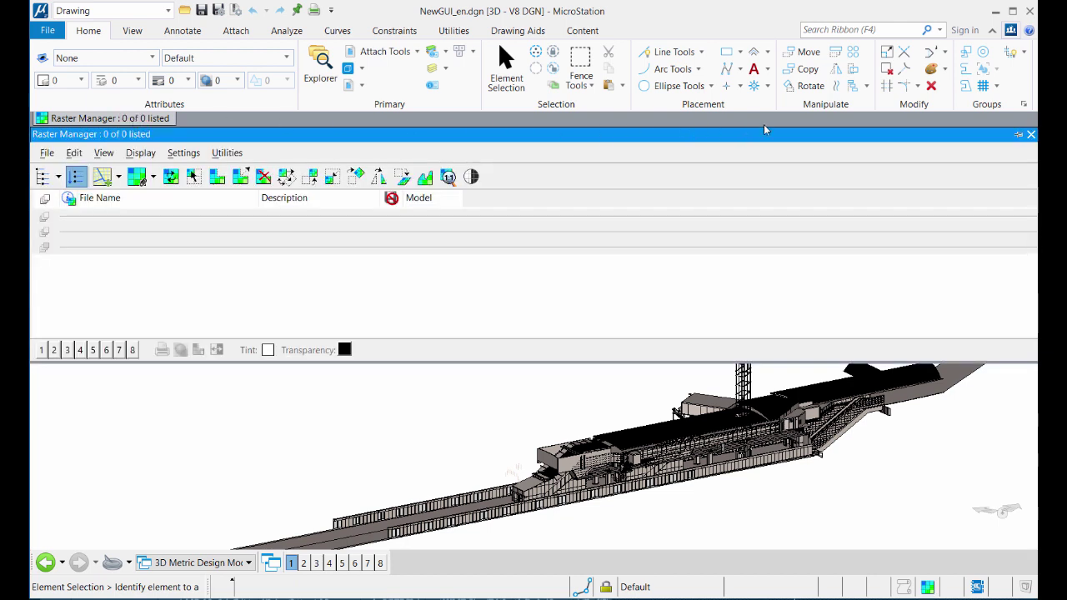
click(1018, 134)
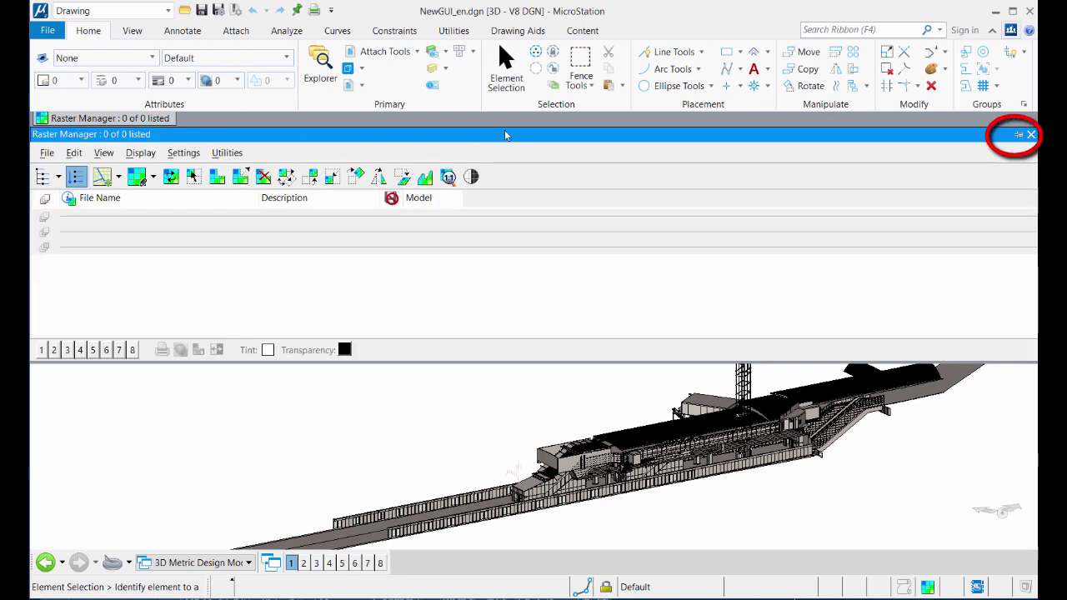
click(1018, 134)
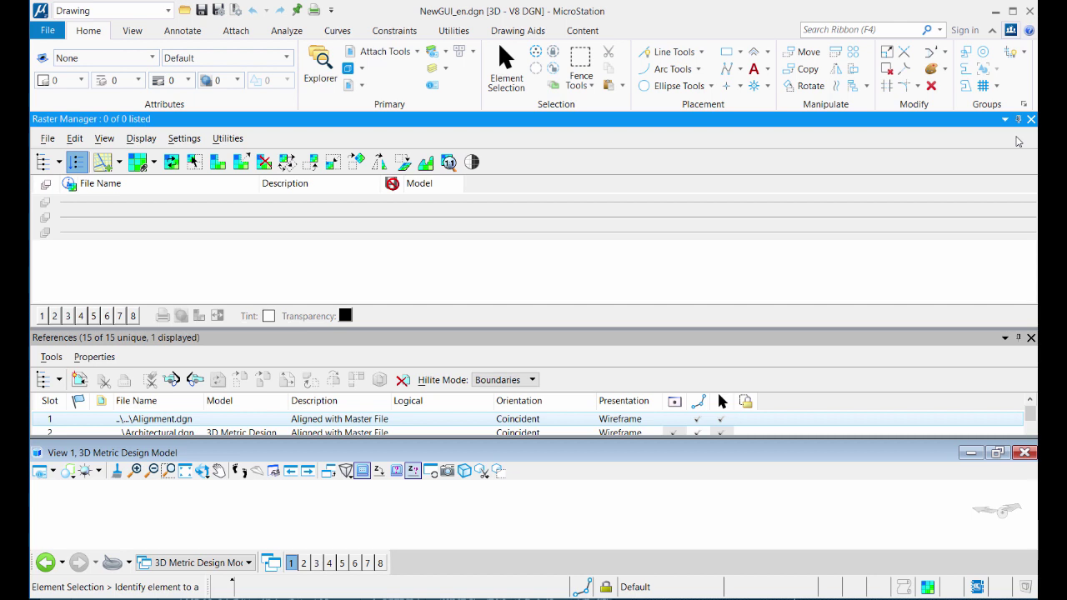
drag(1017, 142, 486, 394)
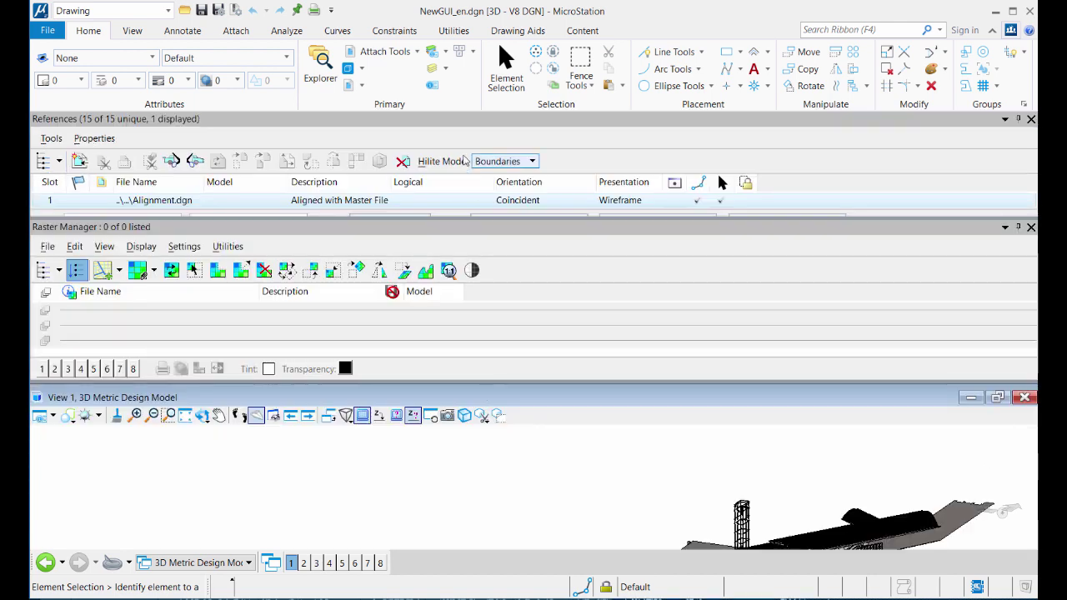
Step: Undock References, re-dock it at the top, and collapse the Raster Manager into a tab
click(471, 125)
click(471, 125)
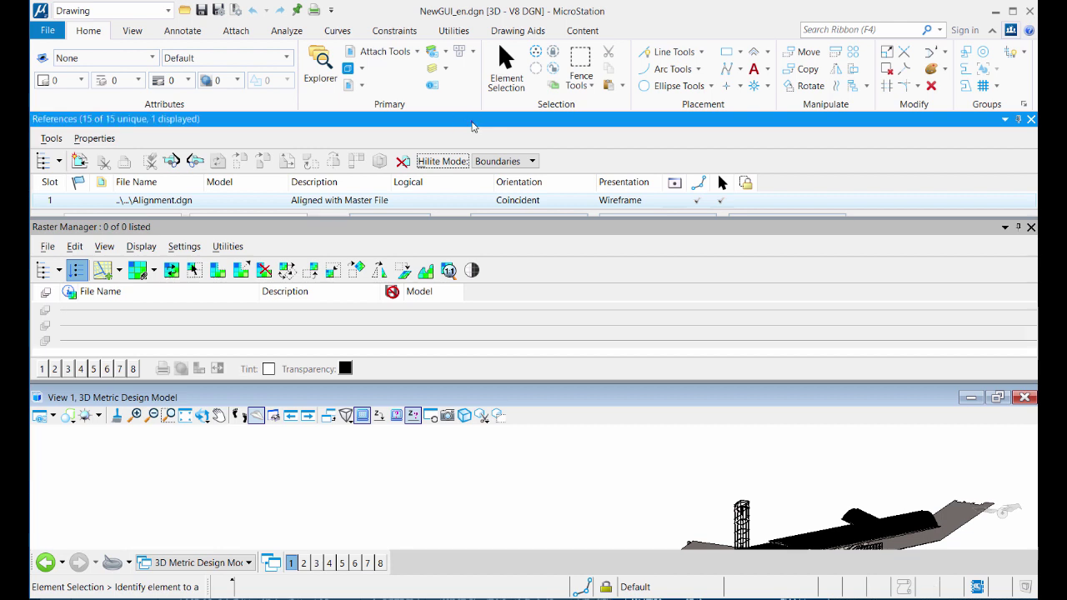
drag(471, 125, 538, 430)
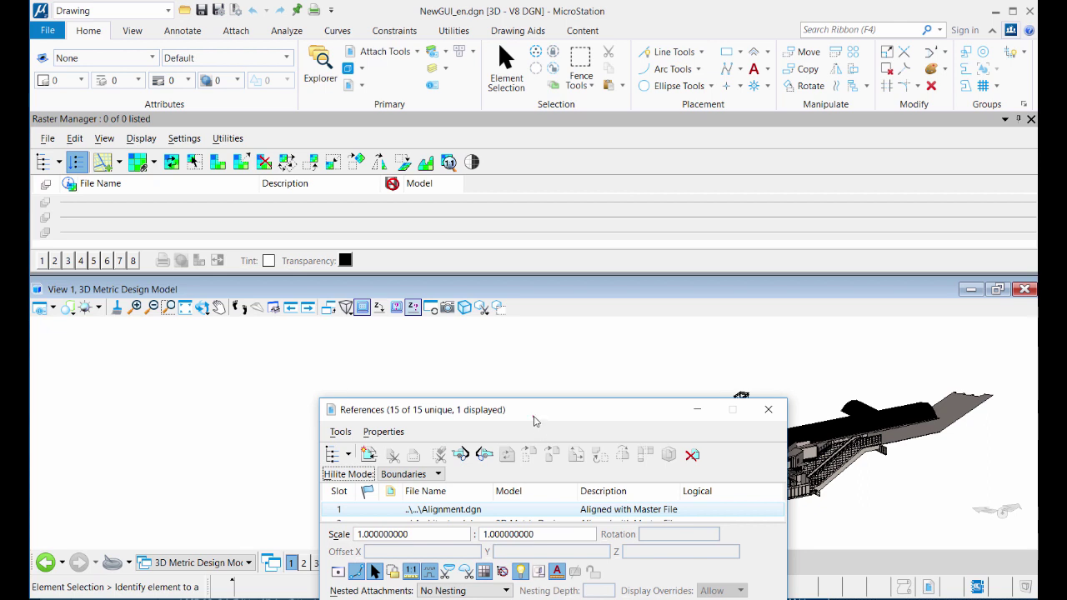
drag(538, 417, 538, 367)
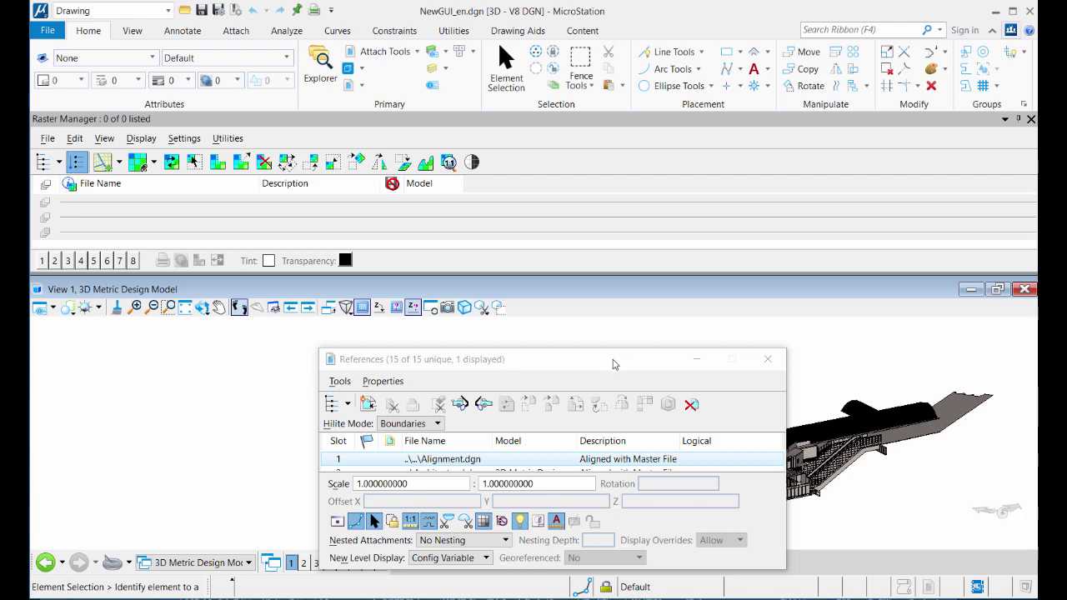
mouse_move(613, 364)
mouse_down()
mouse_move(614, 295)
mouse_move(614, 361)
mouse_up()
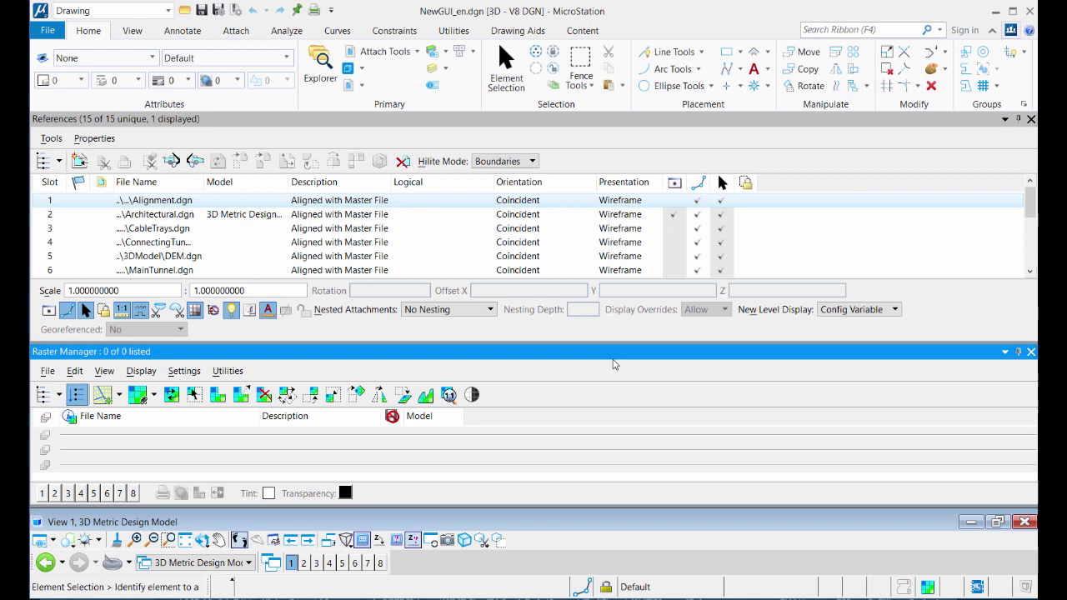
click(1018, 352)
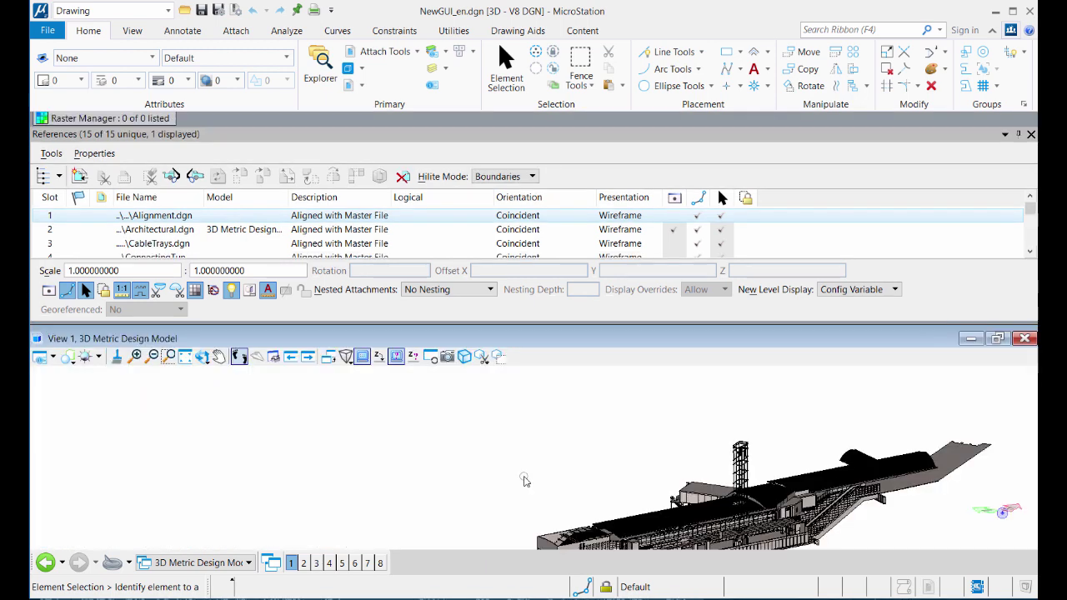
Step: Auto-hide both Raster Manager and References as tabs so View 1 fills the window
click(136, 119)
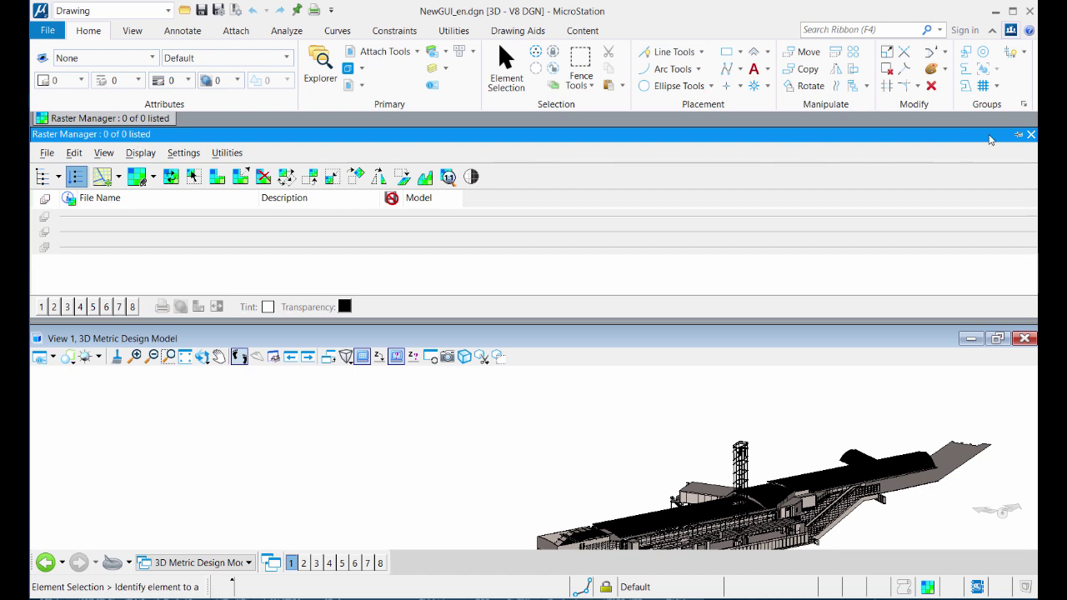
click(1031, 135)
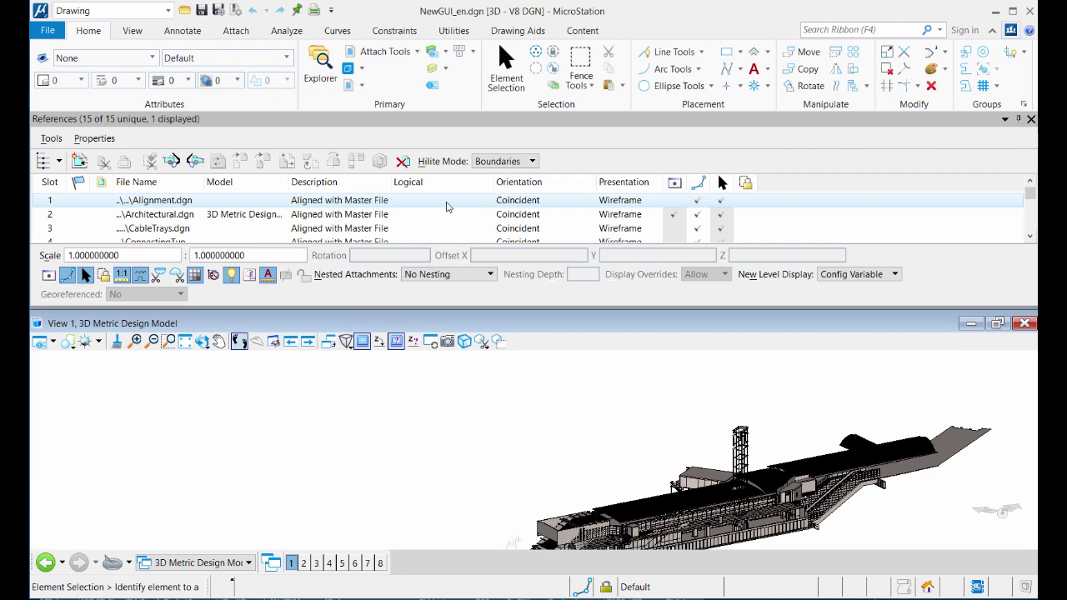
click(325, 121)
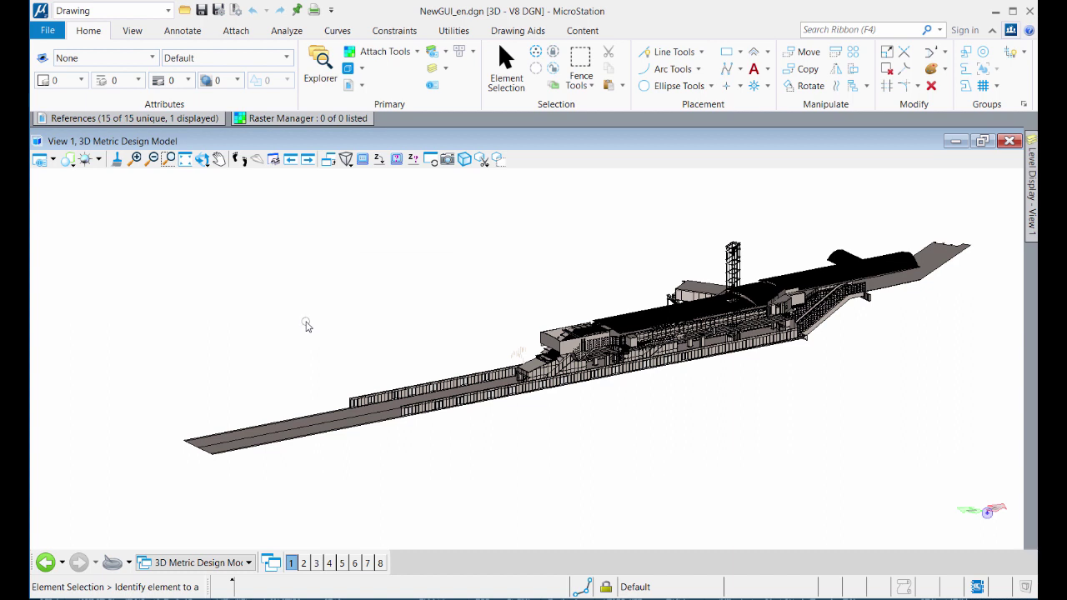
click(240, 159)
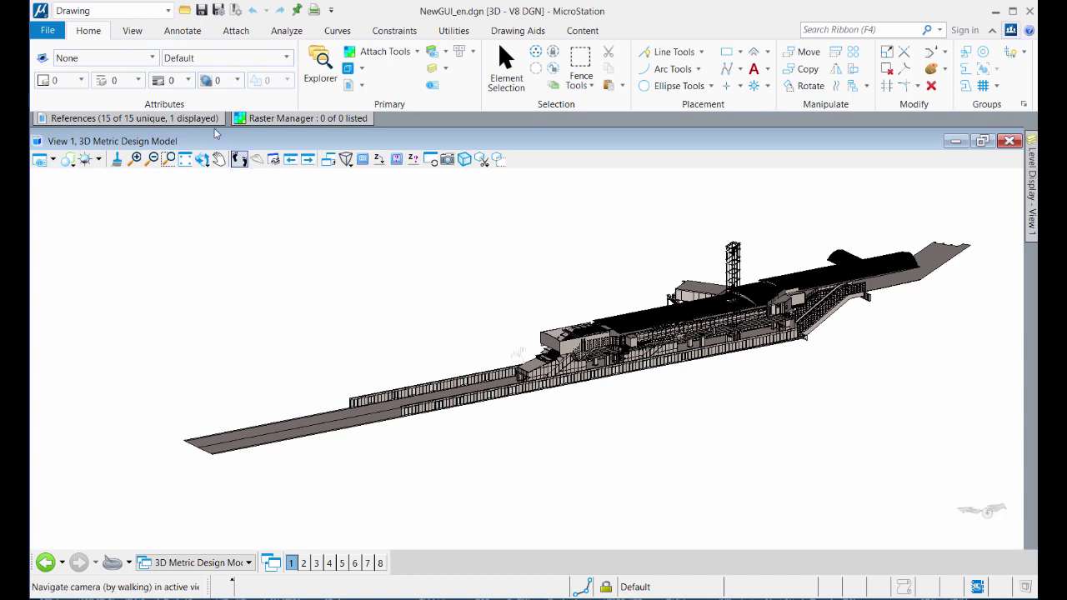
click(197, 119)
click(197, 119)
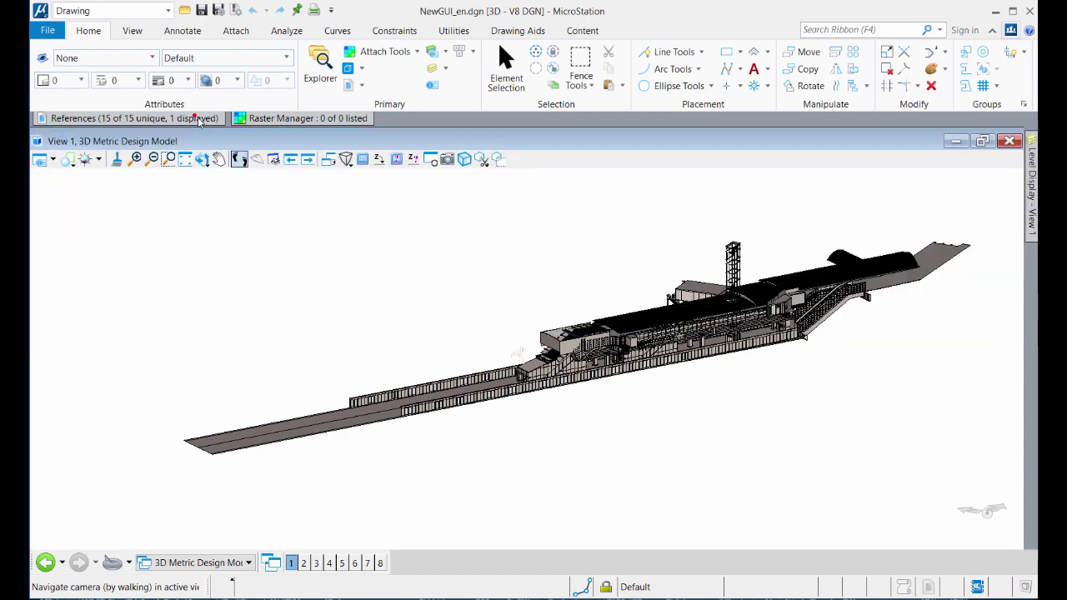